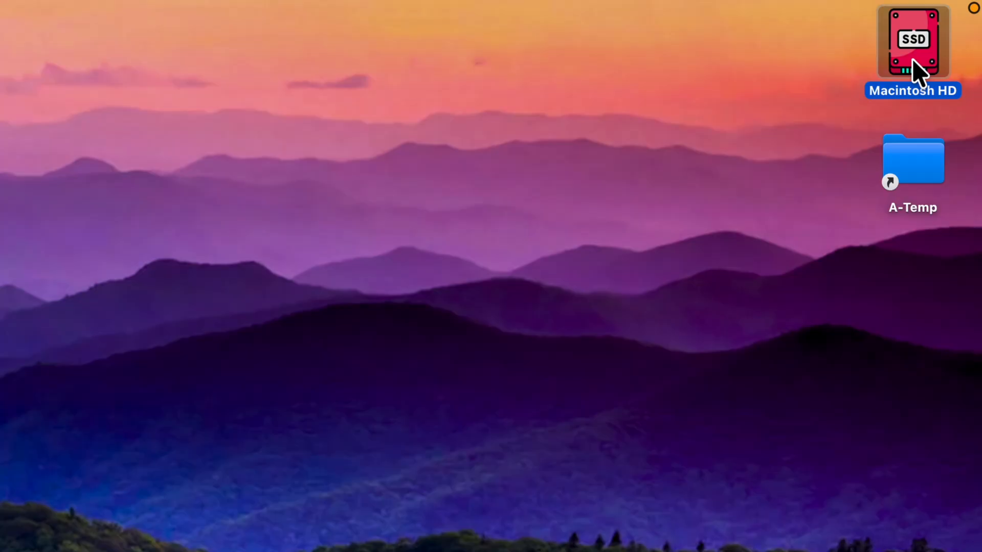
Open the Macintosh HD volume's info window to review its capacity and available space.
right_click(919, 73)
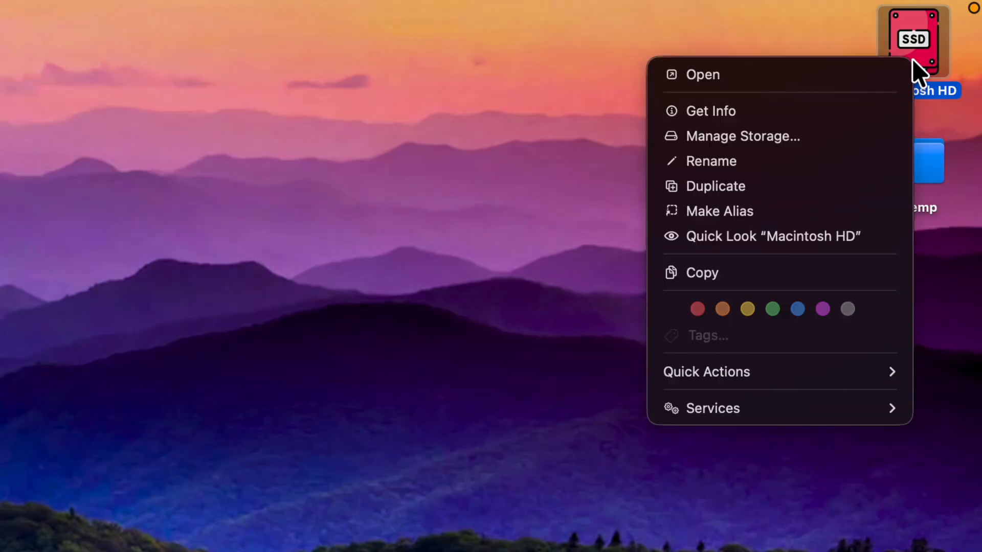
left_click(895, 111)
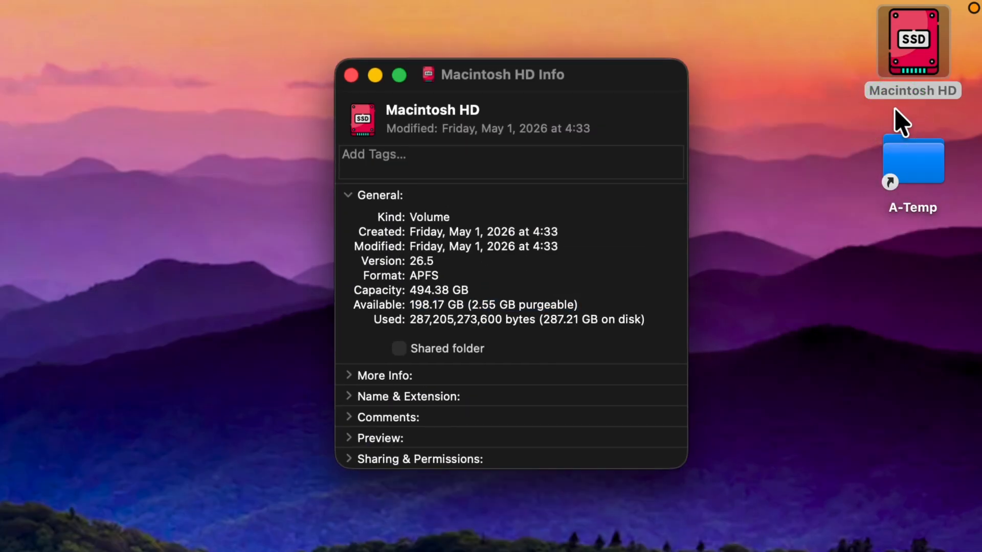
left_click_drag(579, 305, 404, 310)
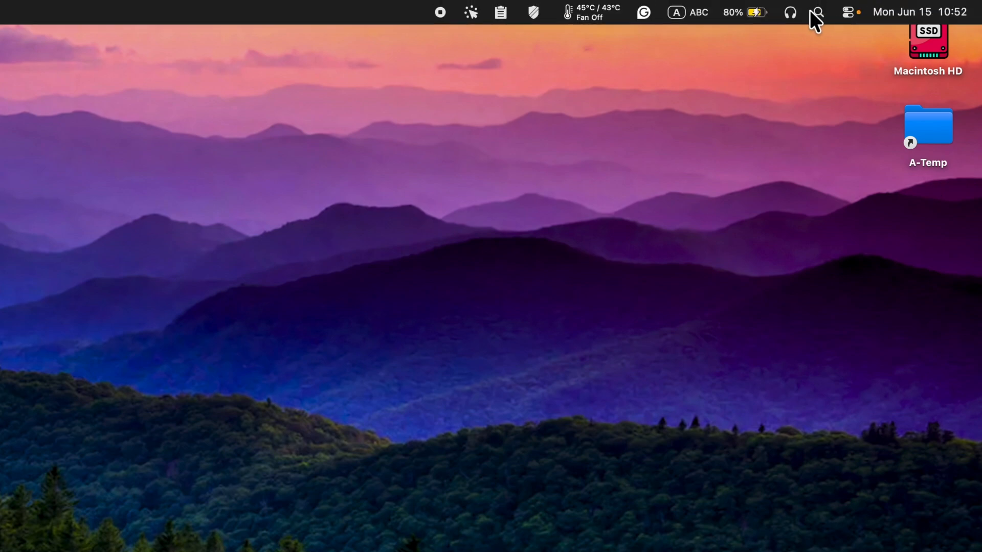
Launch Disk Utility, switch to showing all devices, and select the Macintosh HD volume group.
left_click(815, 11)
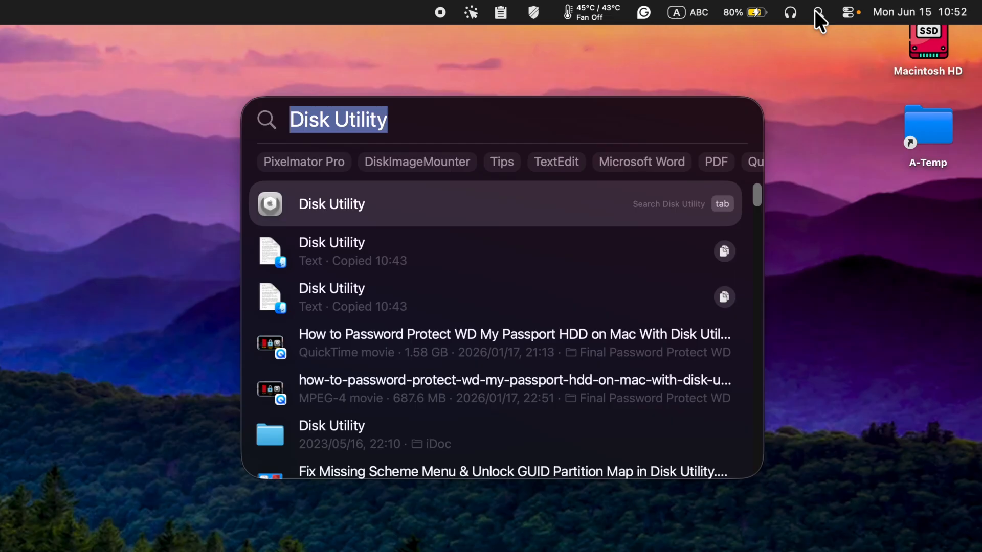
key("Return")
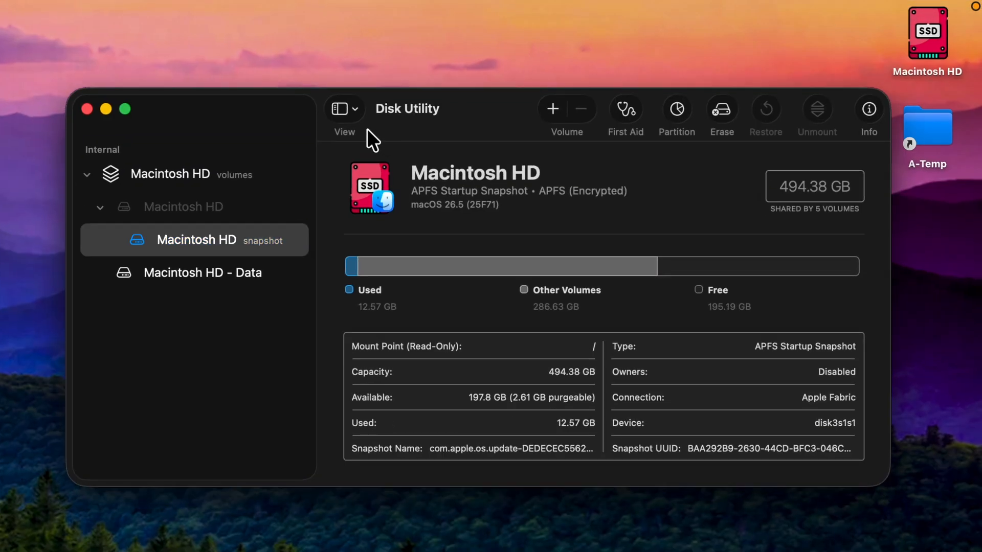
left_click(355, 109)
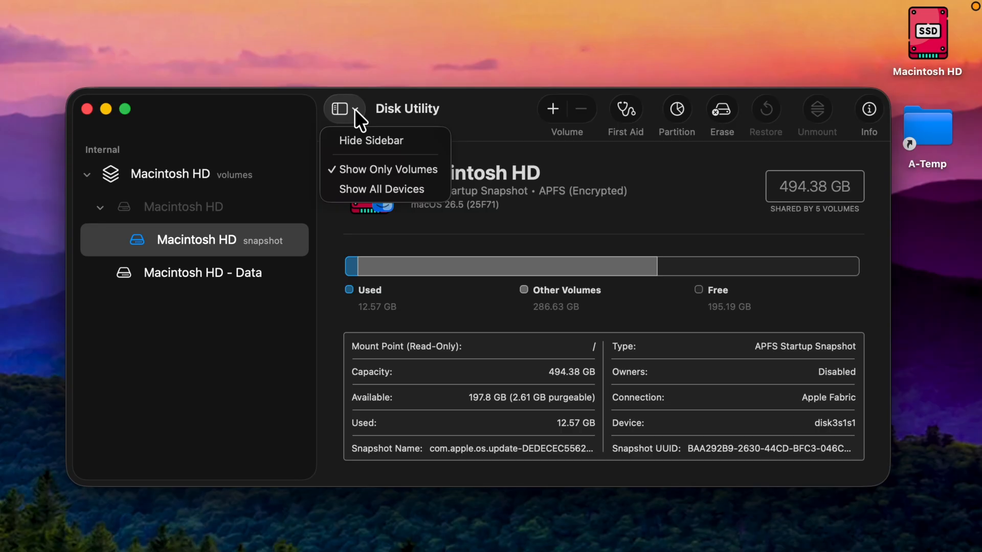
left_click(373, 186)
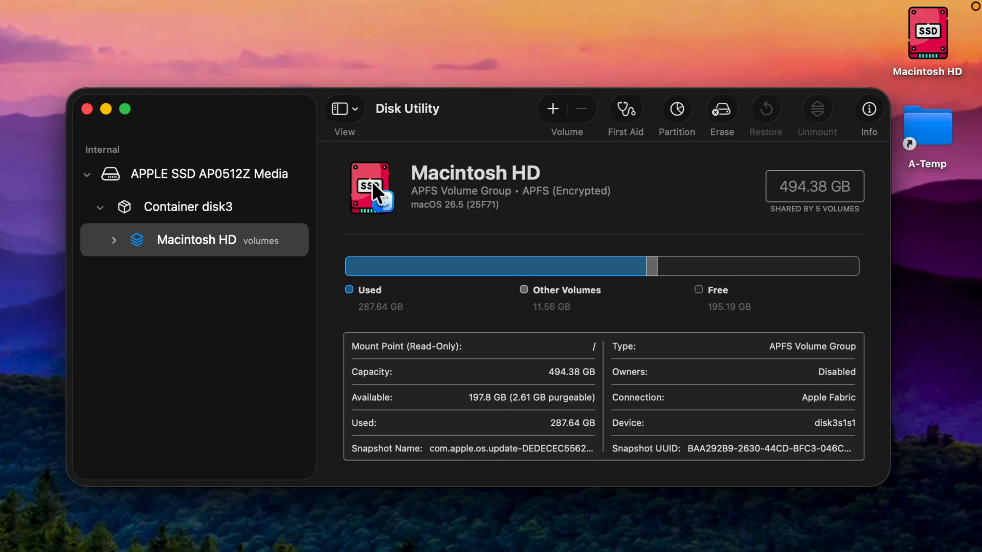
left_click(212, 236)
left_click(113, 239)
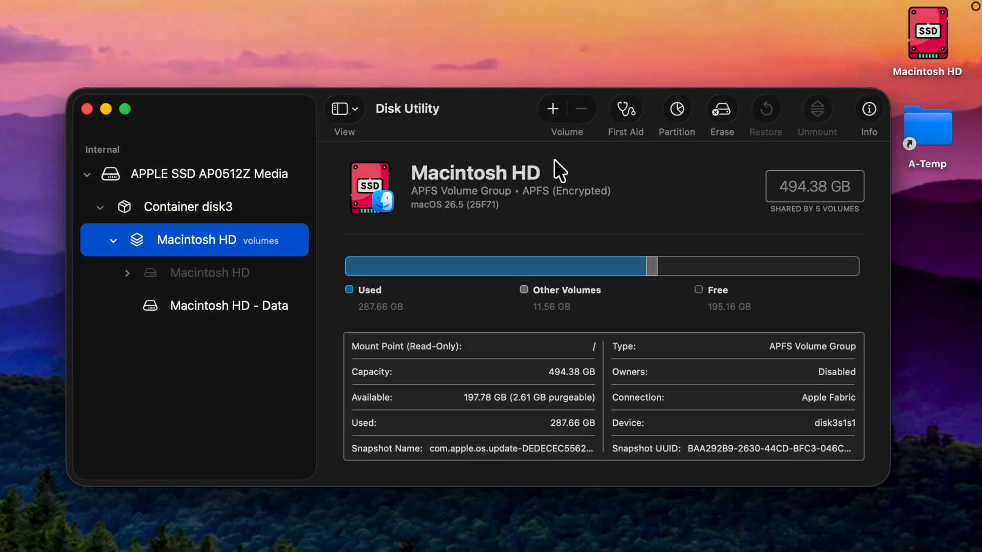
Add a new APFS volume named macOS 27 to the container with the APFS format.
left_click(552, 108)
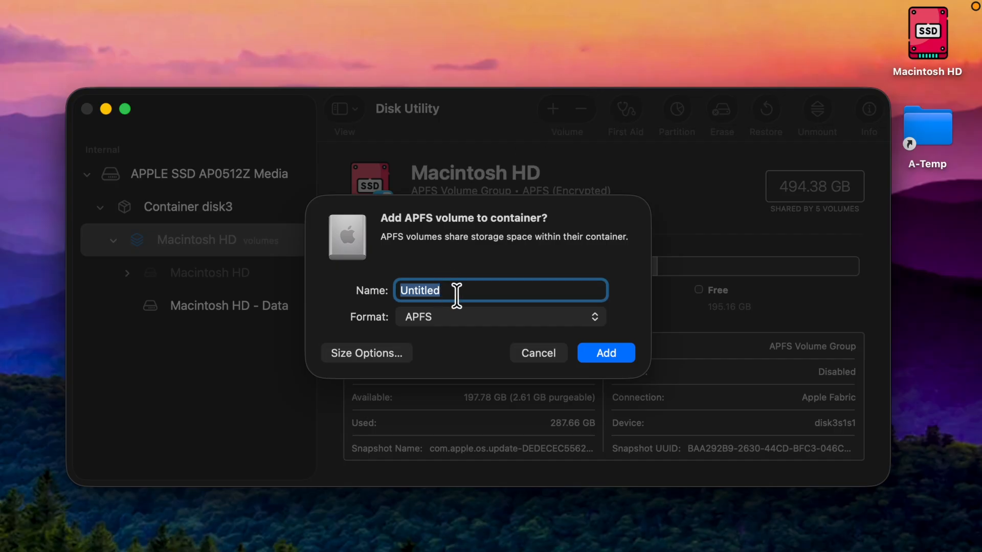
type("macOS 27")
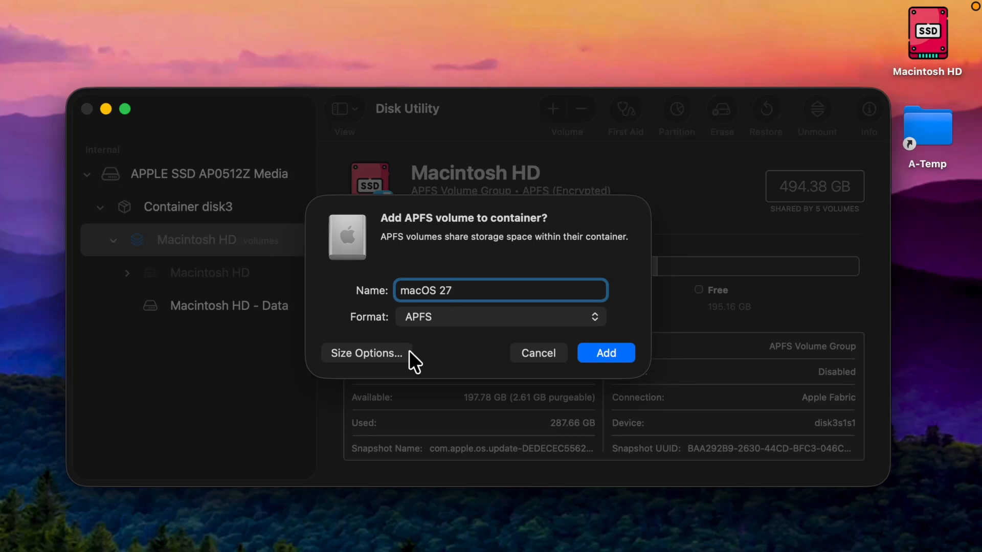
left_click(602, 315)
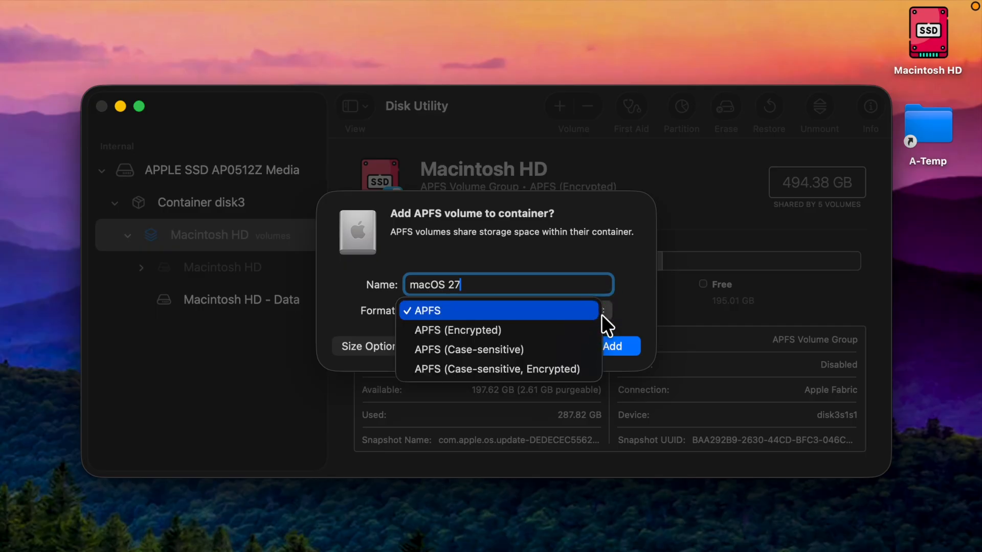
left_click(628, 304)
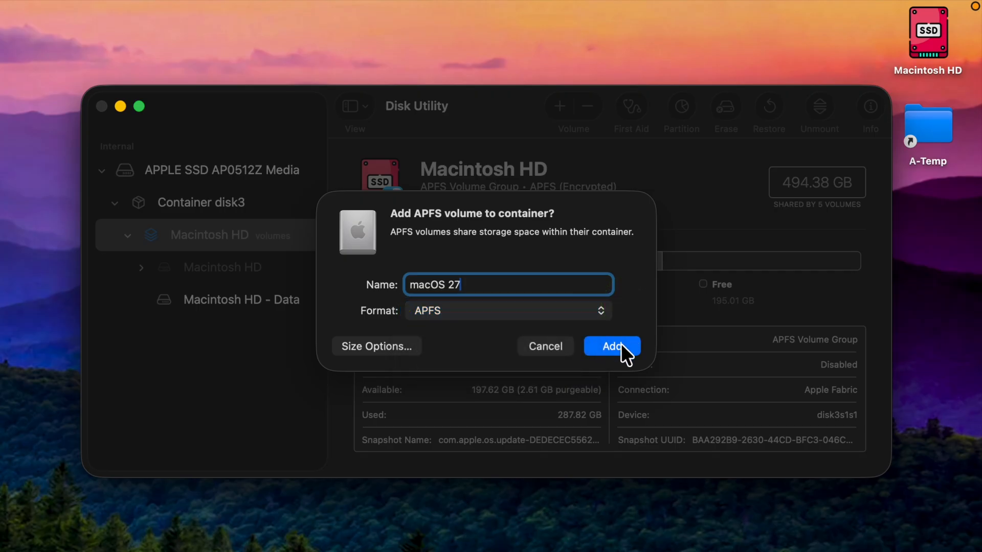
left_click(621, 345)
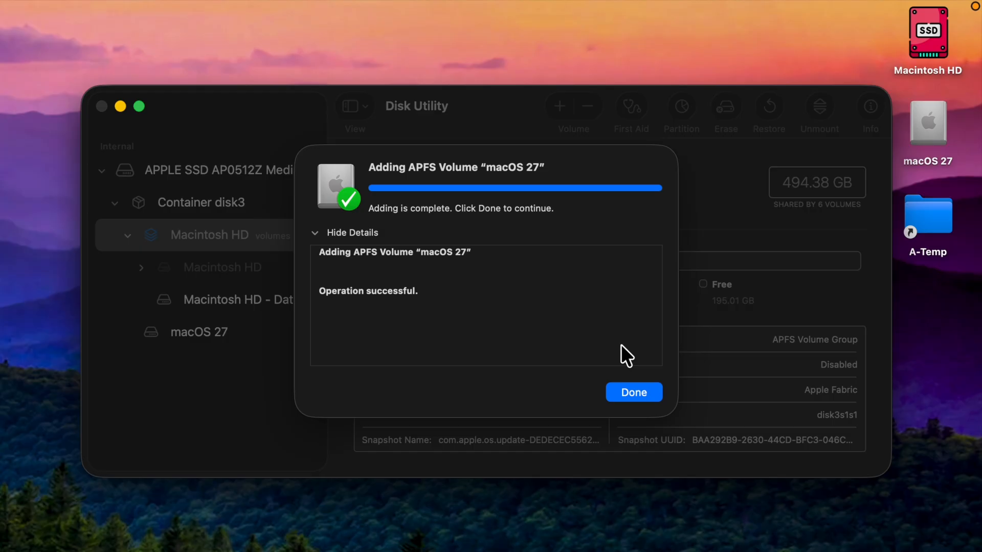
left_click(636, 392)
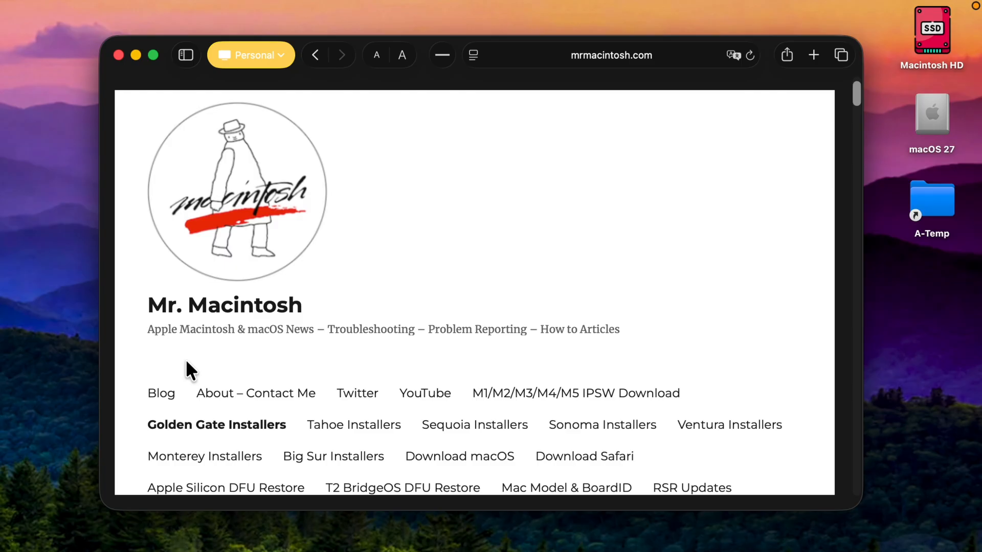
Open the Golden Gate Installers page and download the macOS 27 beta InstallAssistant.pkg installer.
left_click(213, 426)
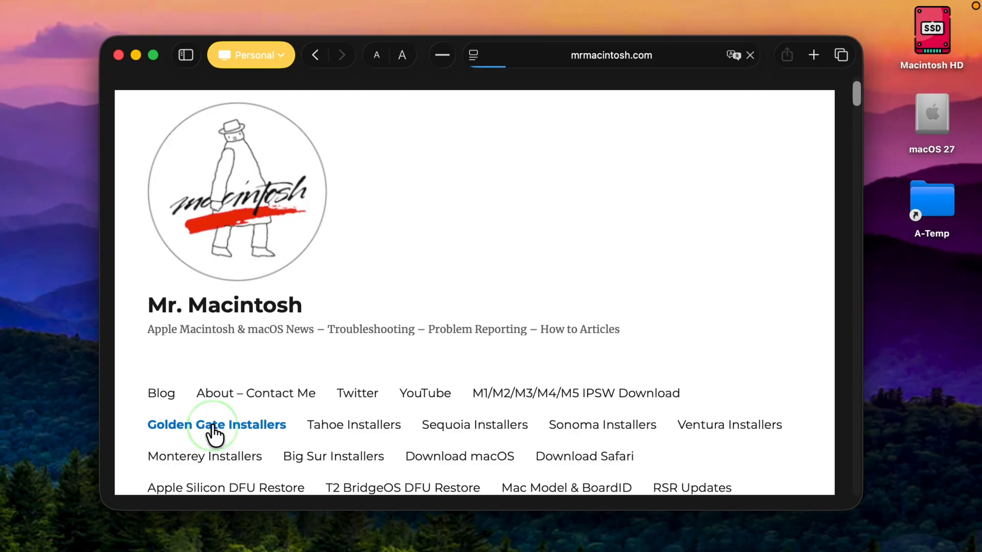
scroll(272, 469, "down", 10)
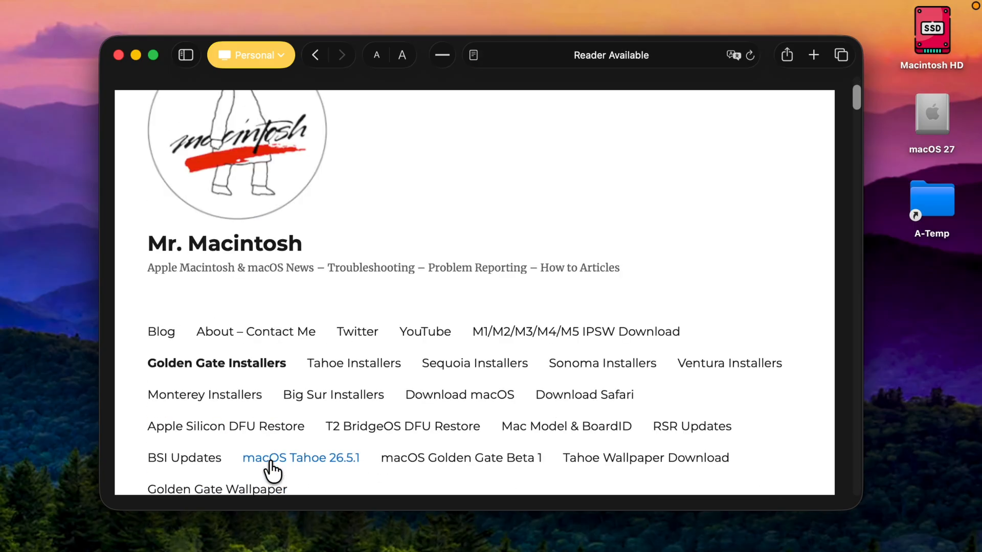
scroll(268, 458, "down", 15)
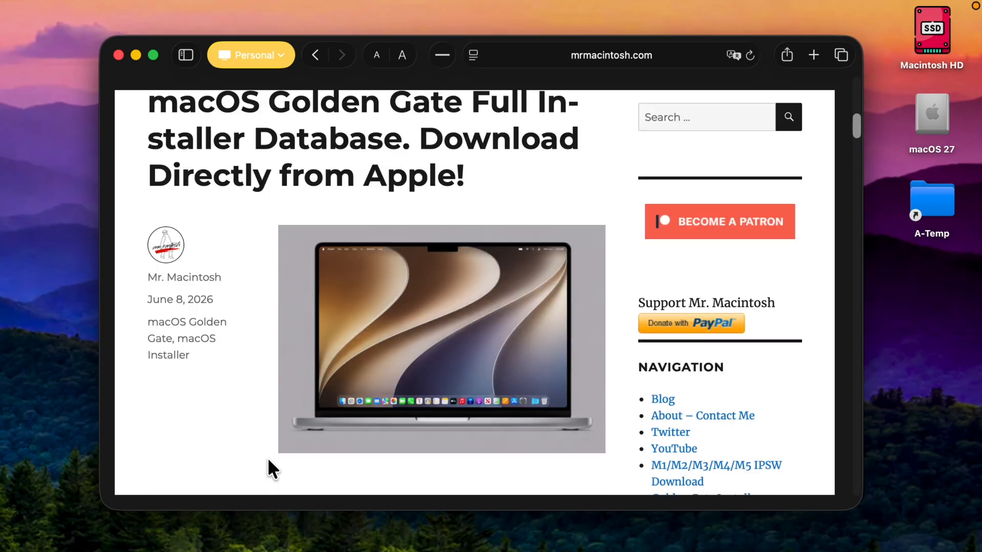
scroll(268, 458, "down", 12)
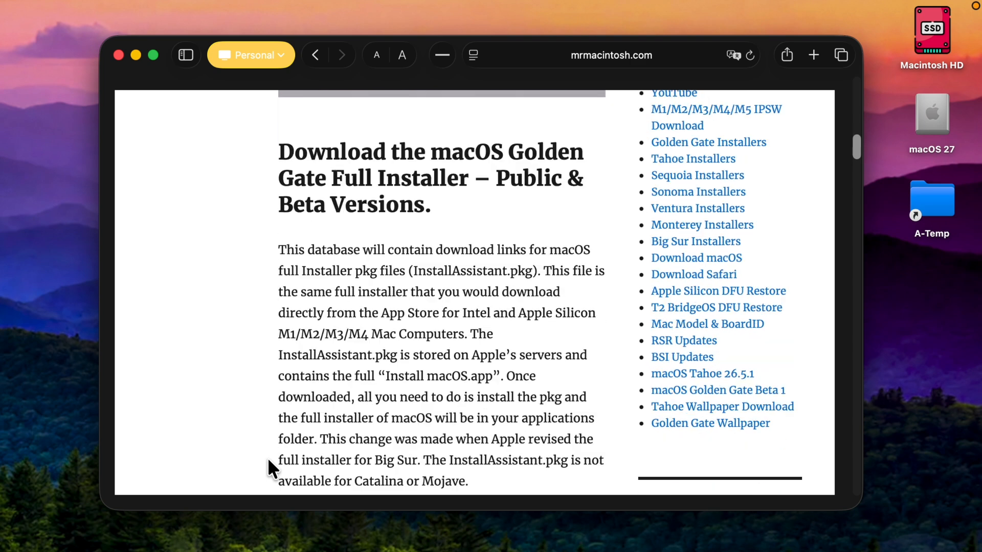
scroll(268, 459, "down", 13)
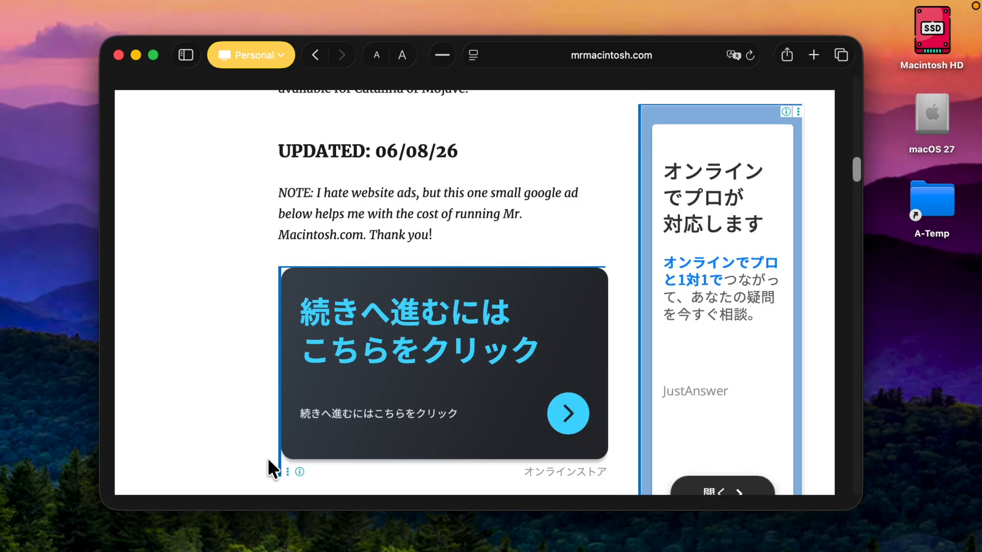
scroll(268, 458, "down", 6)
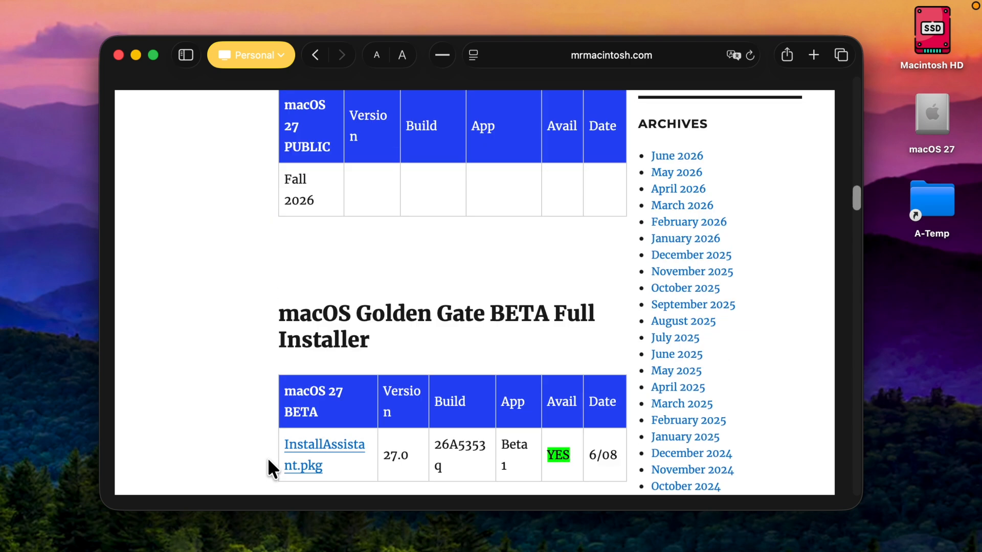
left_click(327, 343)
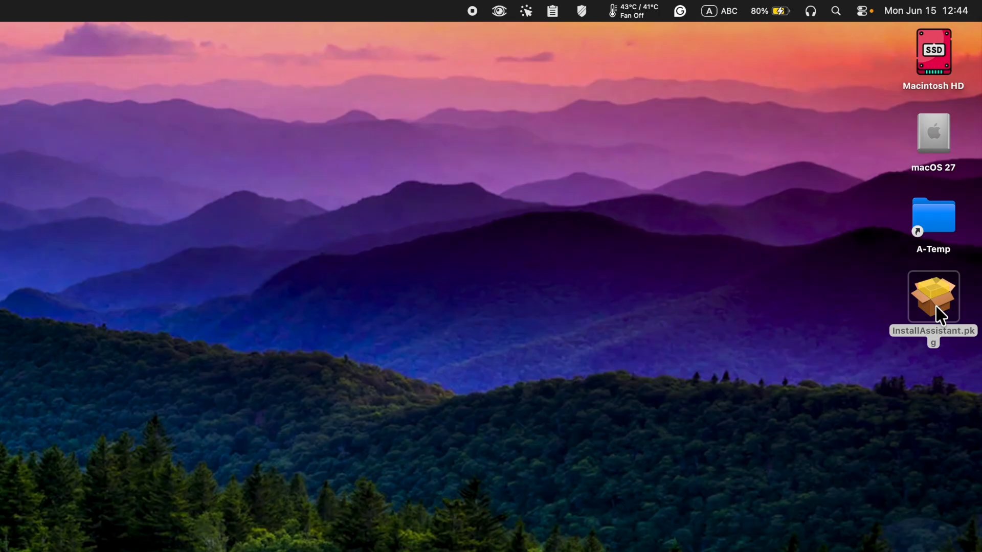
Run InstallAssistant.pkg and change the install location to the macOS 27 volume.
double_click(941, 314)
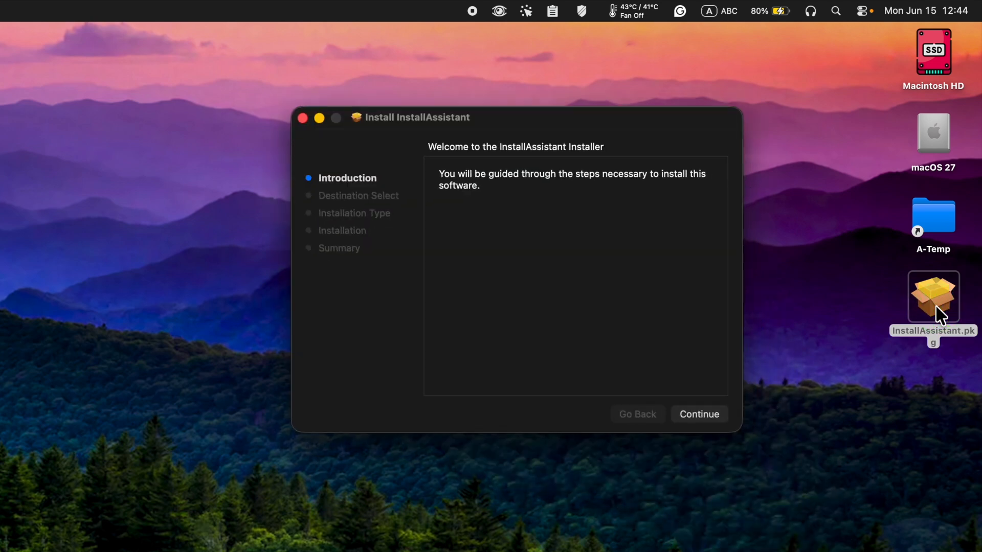
left_click(704, 417)
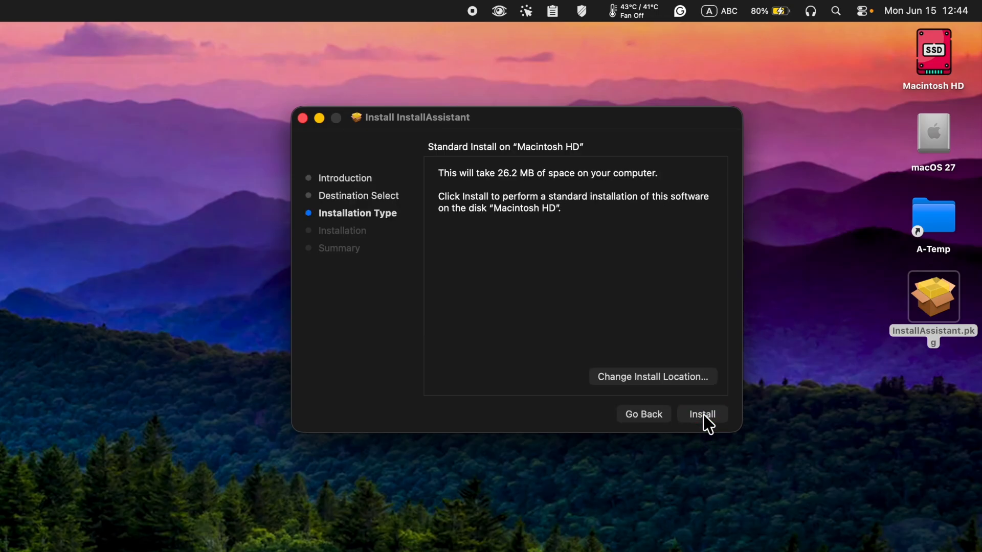
left_click(640, 379)
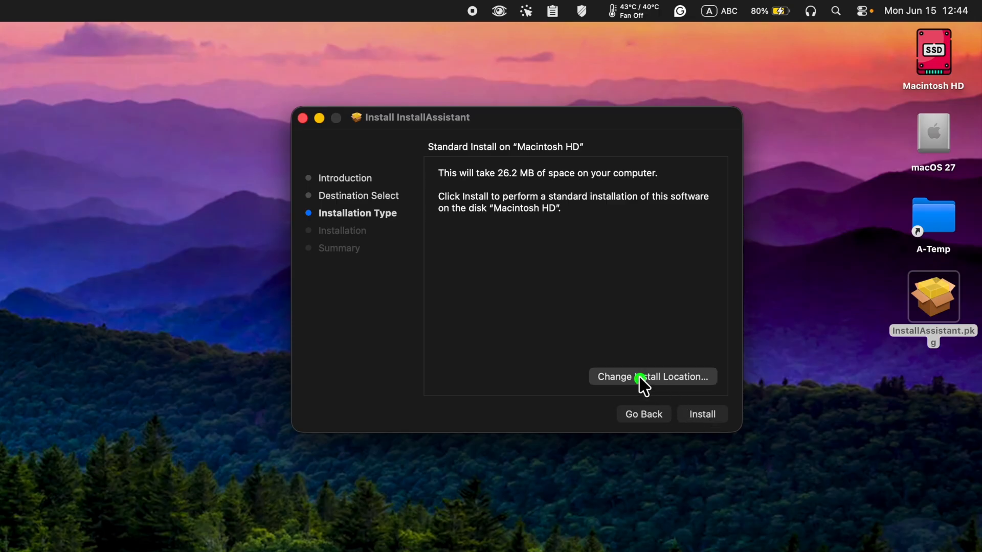
left_click(565, 242)
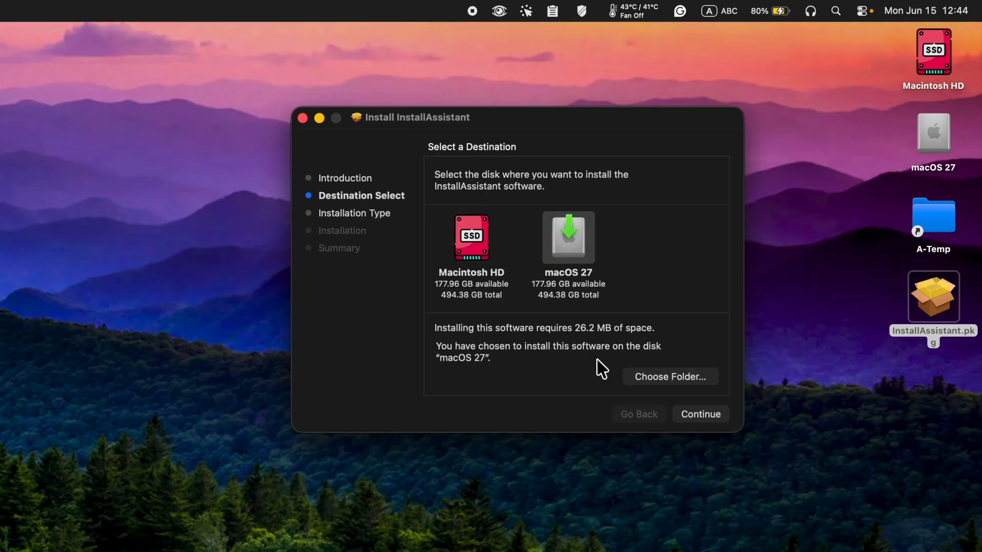
left_click(713, 417)
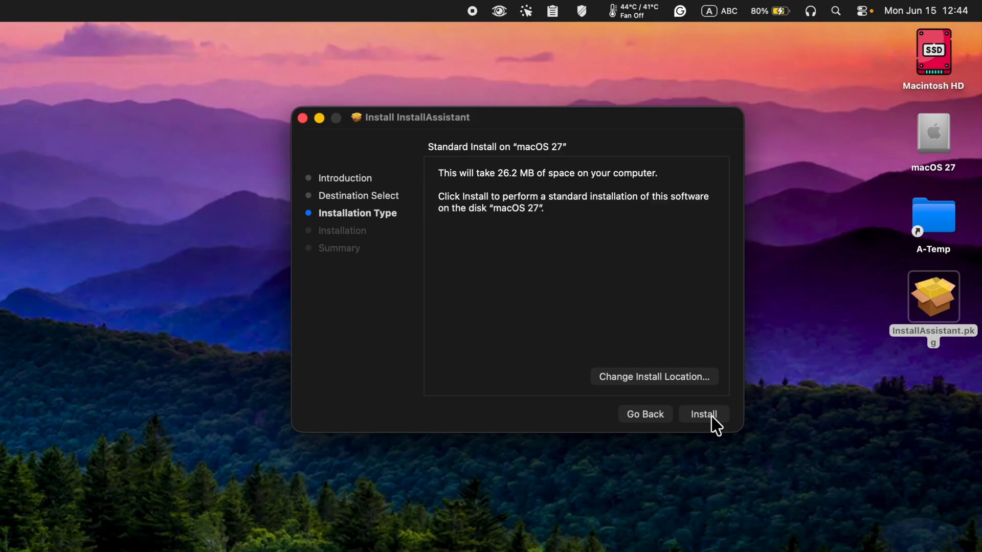
Install the package on the macOS 27 volume, authorize the installation, and close the installer.
left_click(711, 418)
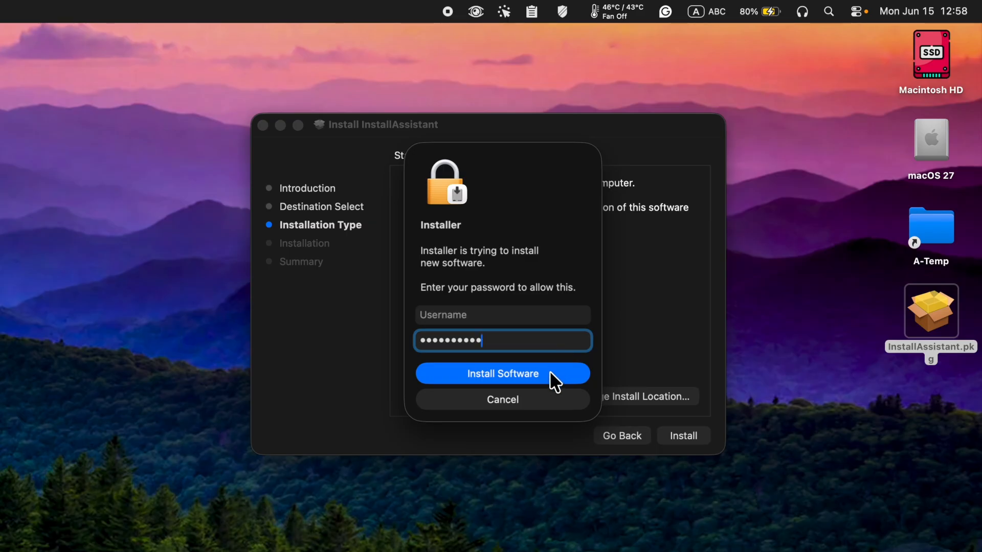
left_click(550, 374)
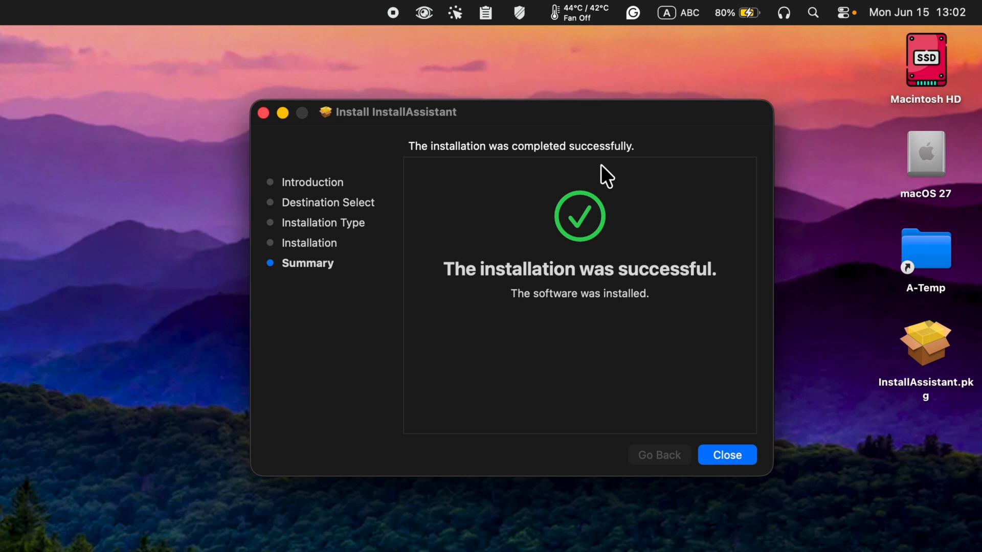
left_click(726, 449)
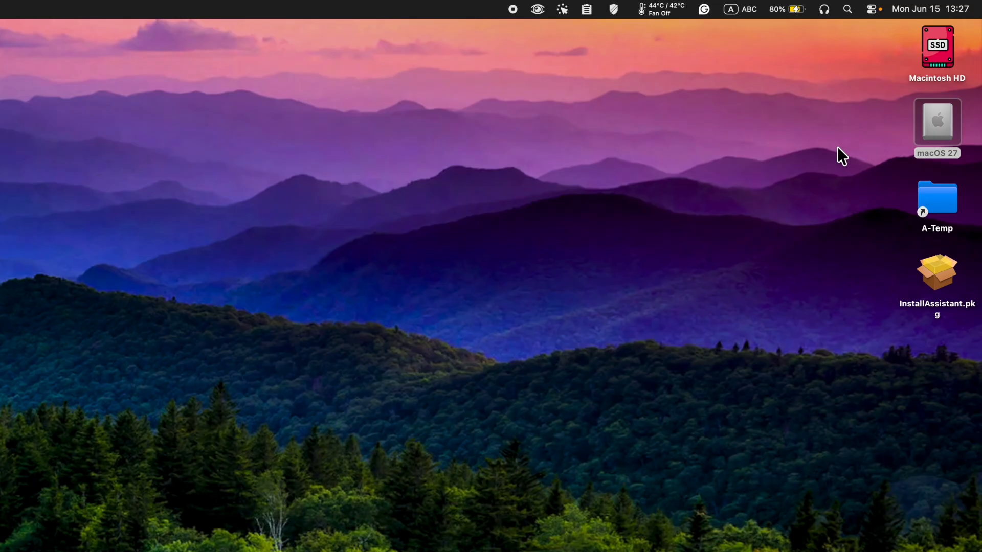
Open the Install macOS 27 Beta app from the Applications folder on the macOS 27 volume.
double_click(941, 122)
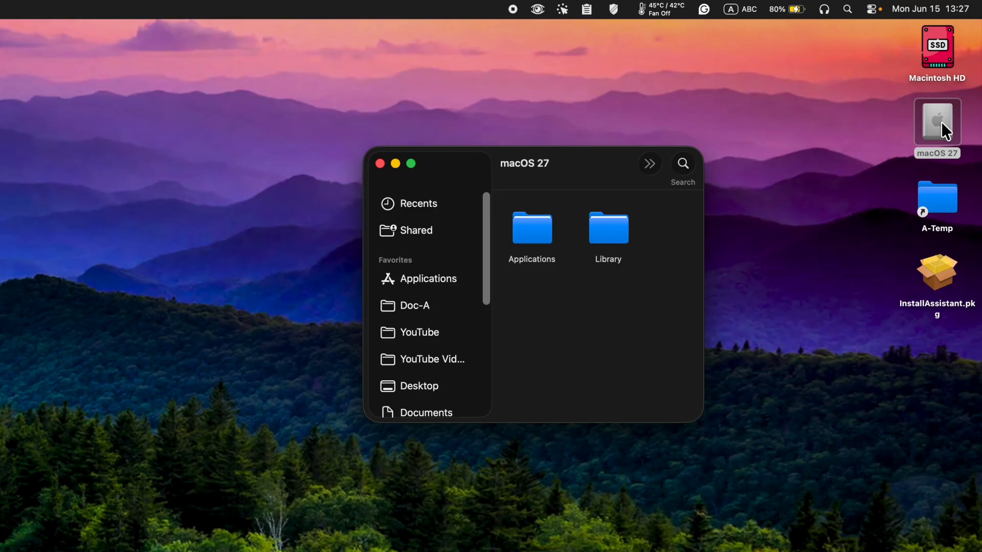
double_click(541, 225)
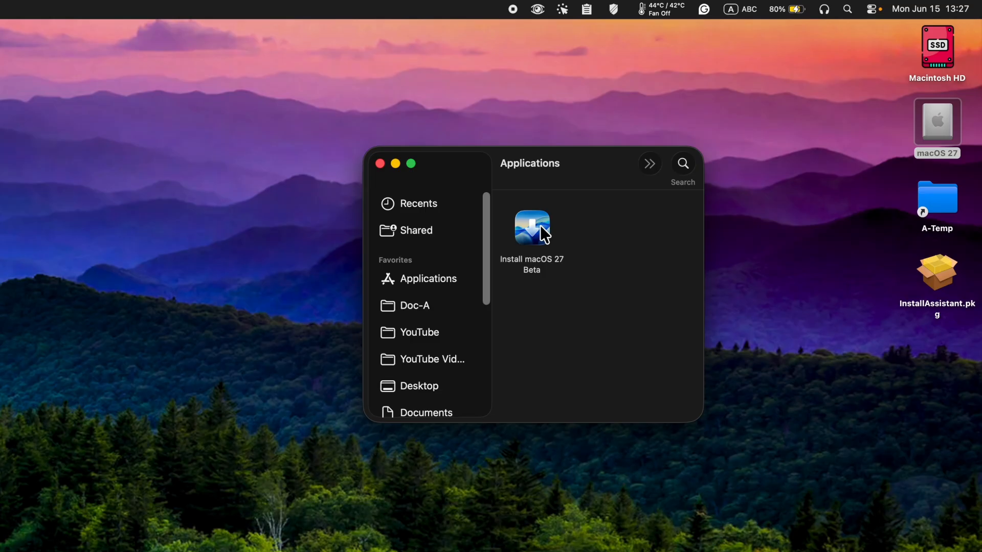
left_click(542, 237)
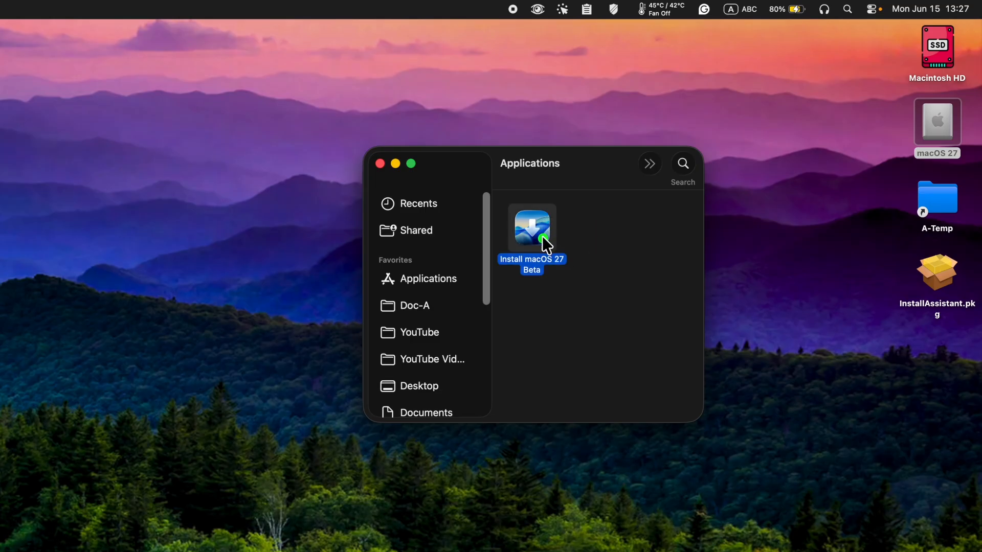
double_click(542, 236)
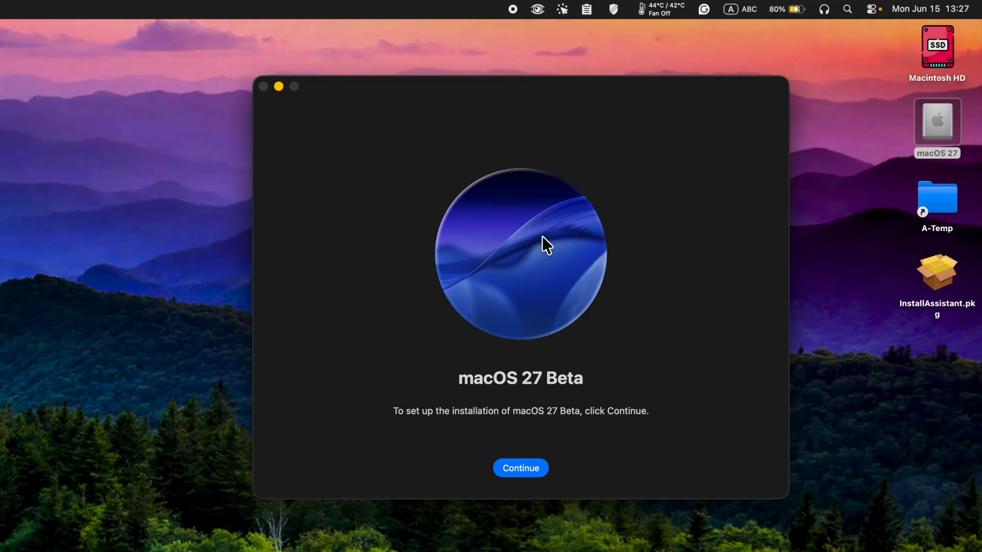
Accept the macOS 27 Beta software license agreement and show all disks to choose the install target.
left_click(532, 466)
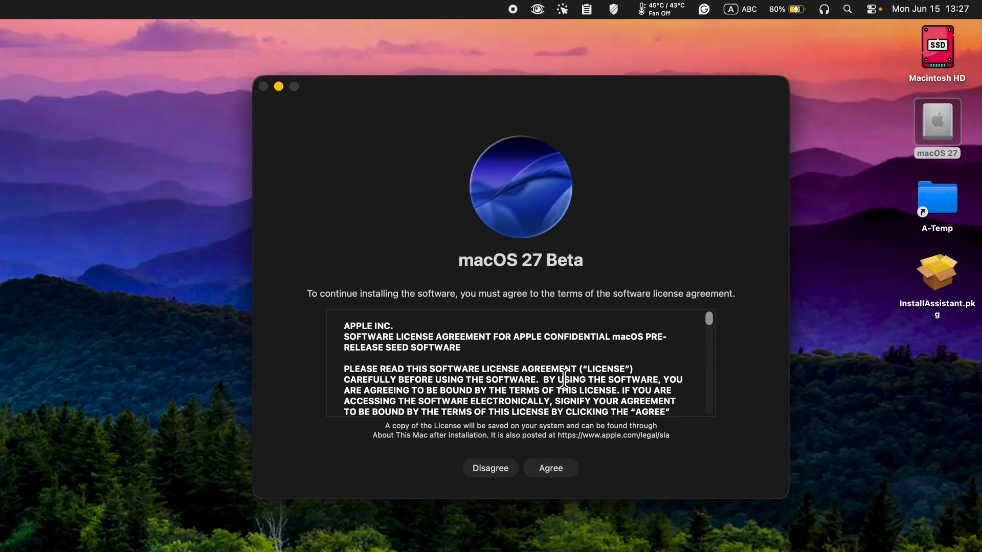
left_click(555, 468)
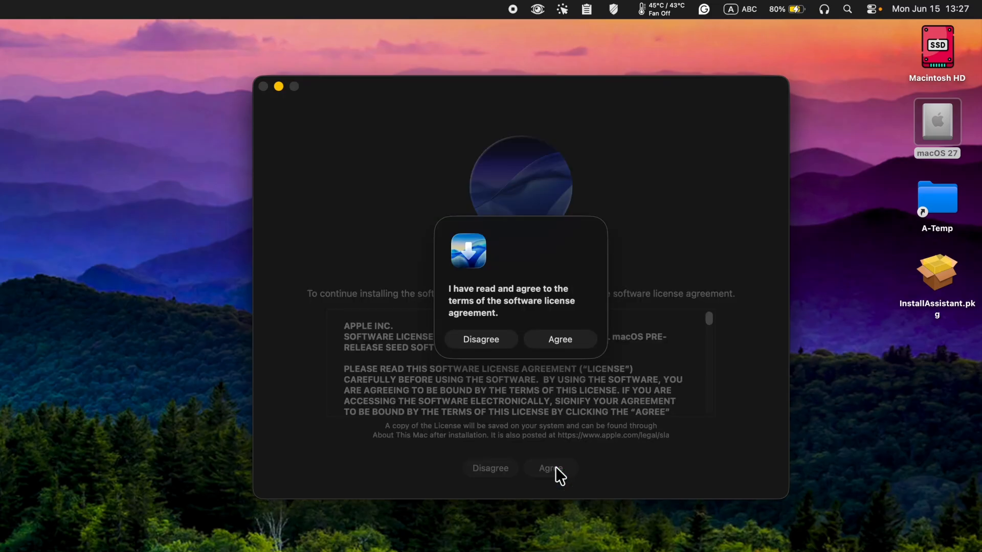
left_click(576, 342)
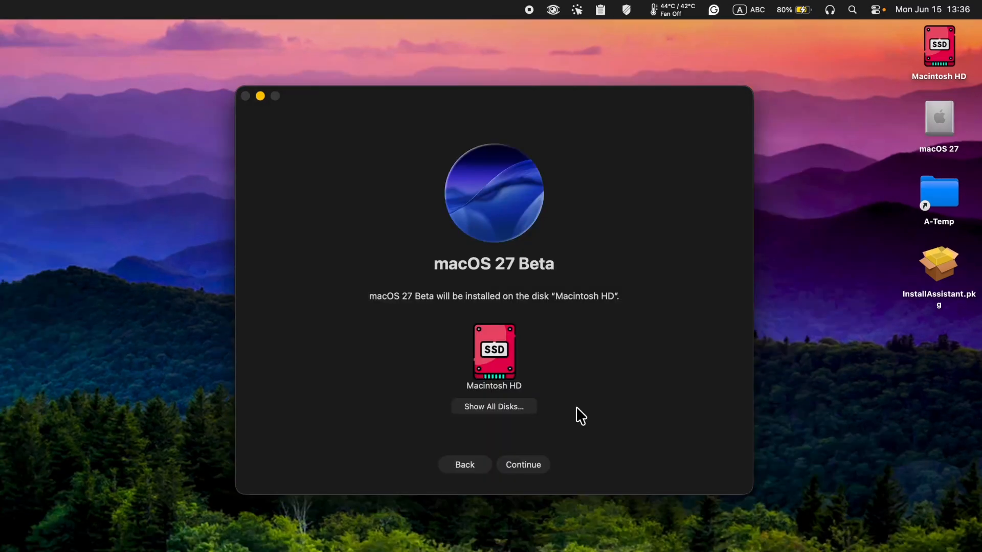
left_click(517, 410)
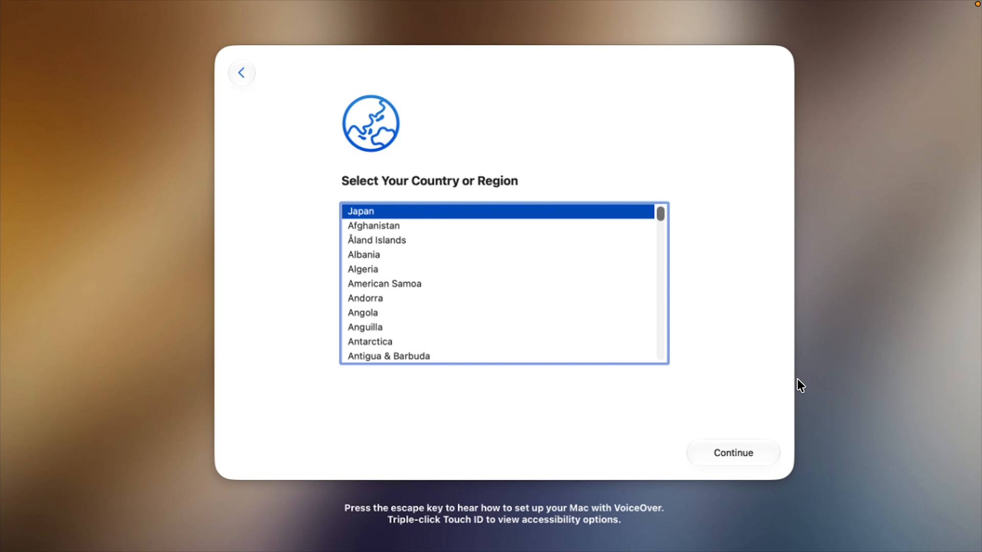
In Setup Assistant, keep Japan as the region, pass Data & Privacy, and agree to the macOS Software License Agreement.
left_click(750, 452)
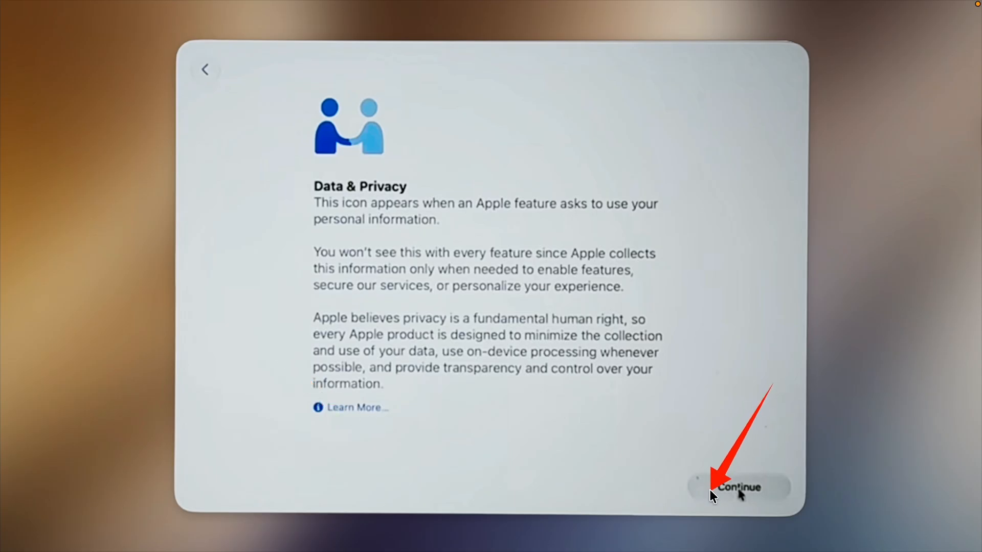
left_click(741, 494)
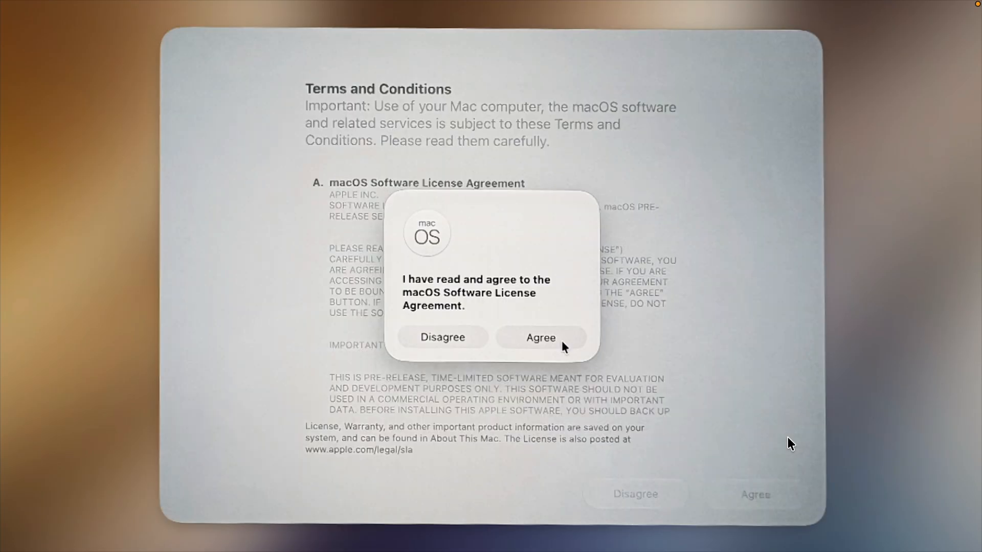
left_click(561, 340)
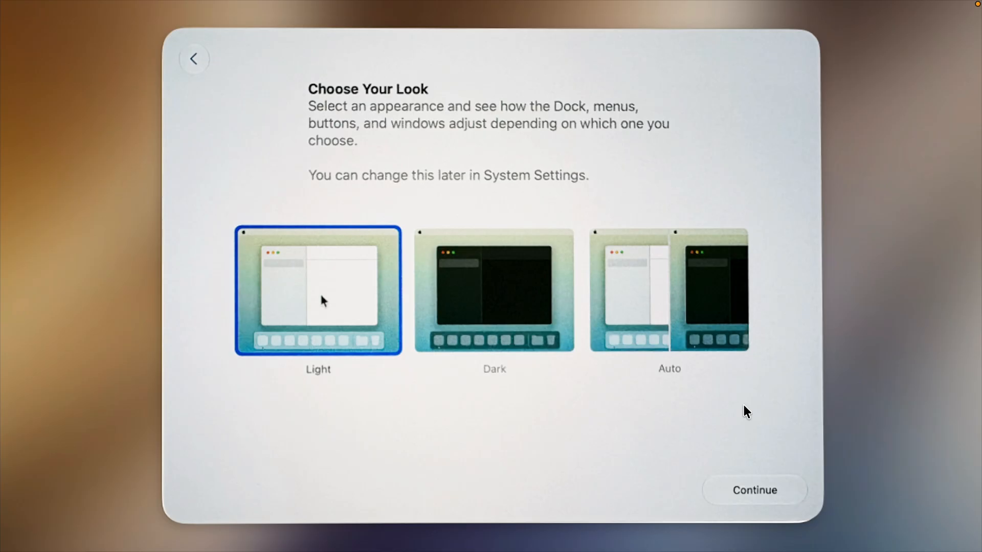
Choose the Dark appearance, keep Location Services enabled, and continue past the Analytics screen.
left_click(514, 272)
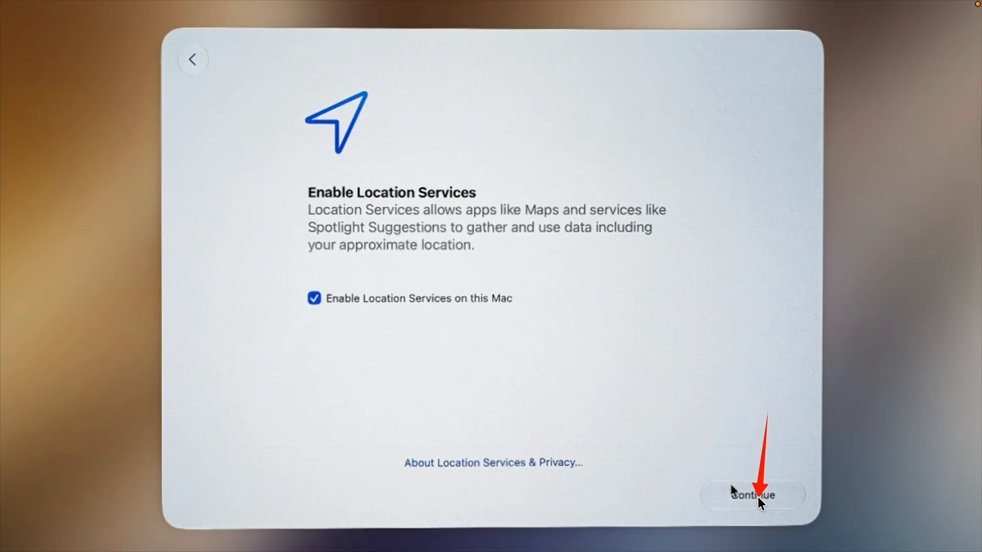
left_click(757, 493)
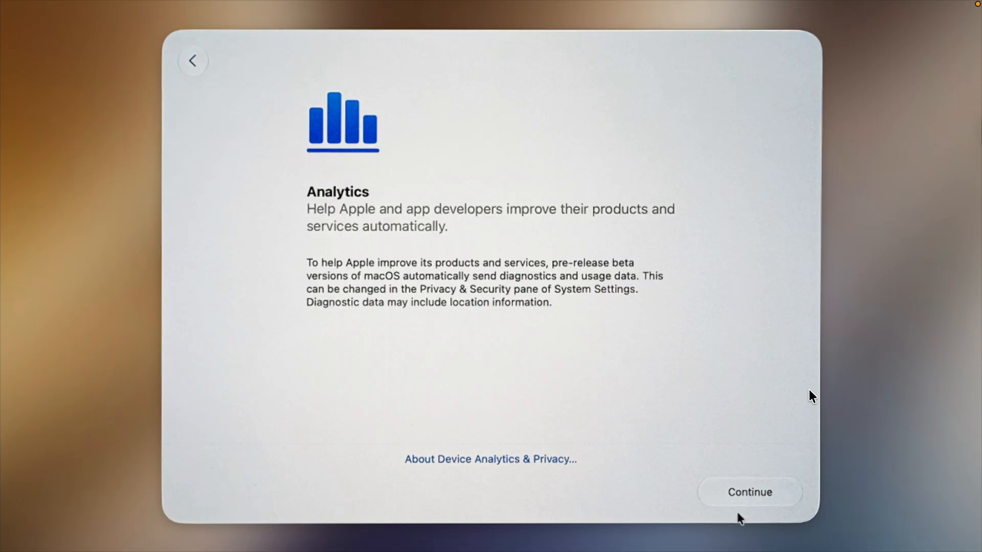
left_click(756, 495)
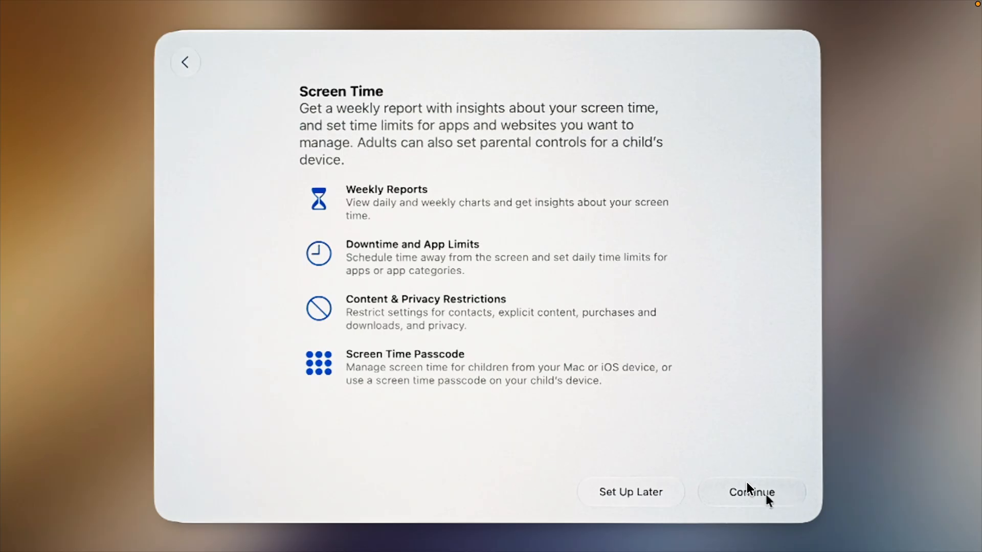
Defer Screen Time and Siri setup and continue past the Apple Intelligence introduction screens.
left_click(603, 486)
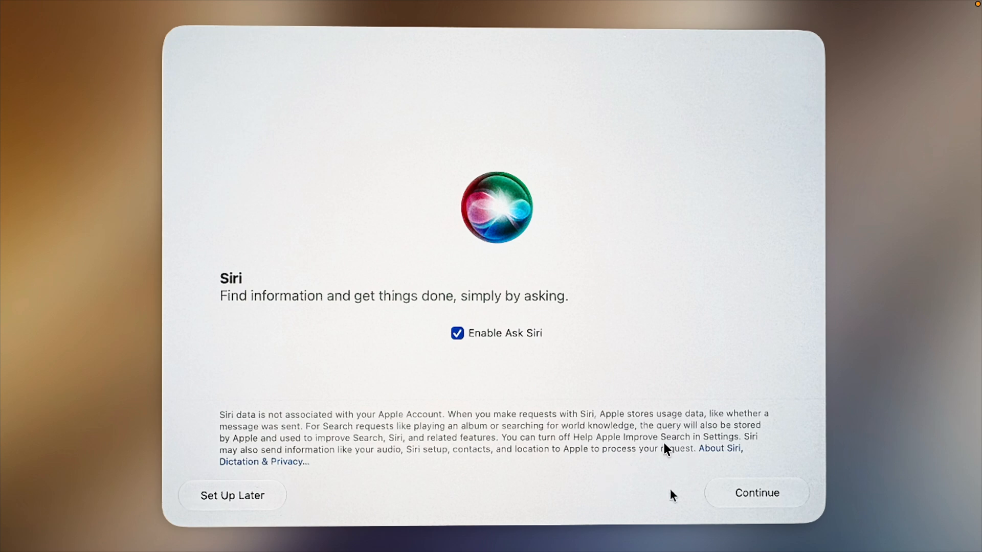
left_click(270, 495)
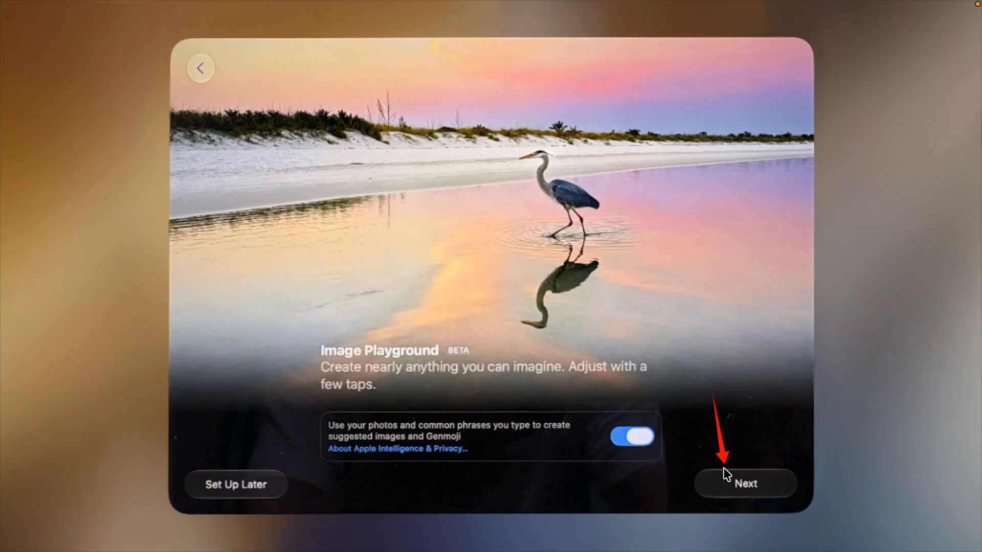
left_click(719, 499)
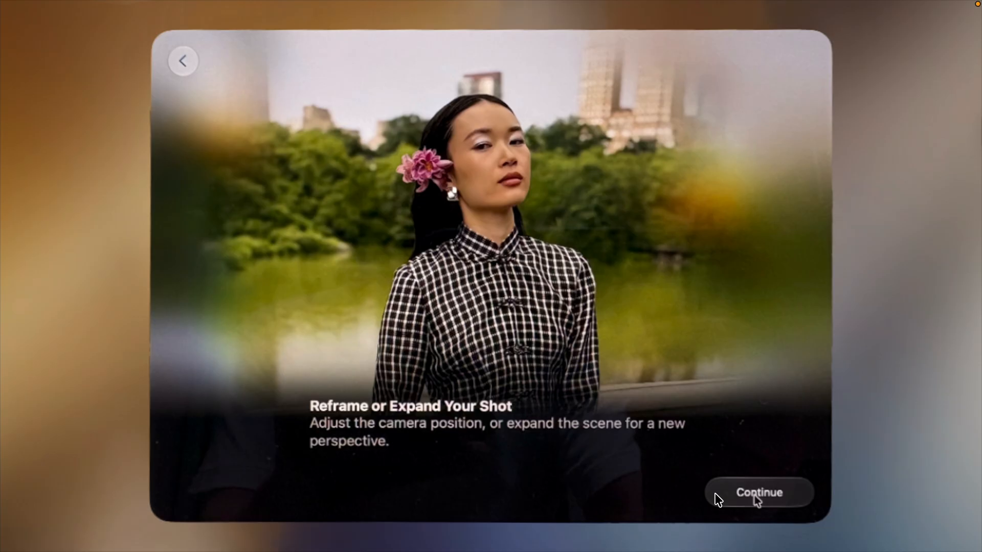
left_click(756, 493)
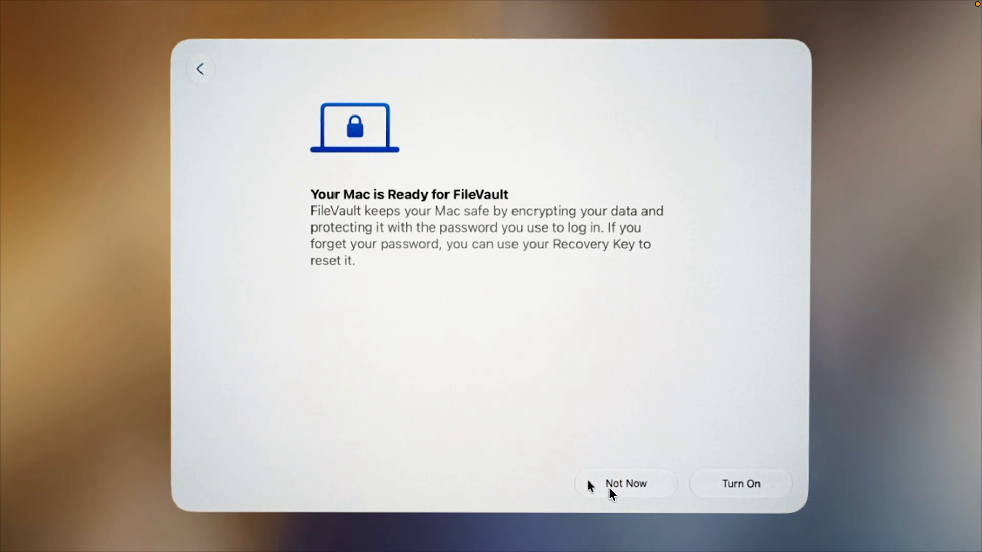
Skip FileVault and Touch ID setup, confirming the choice, and keep automatic Mac updates.
left_click(609, 487)
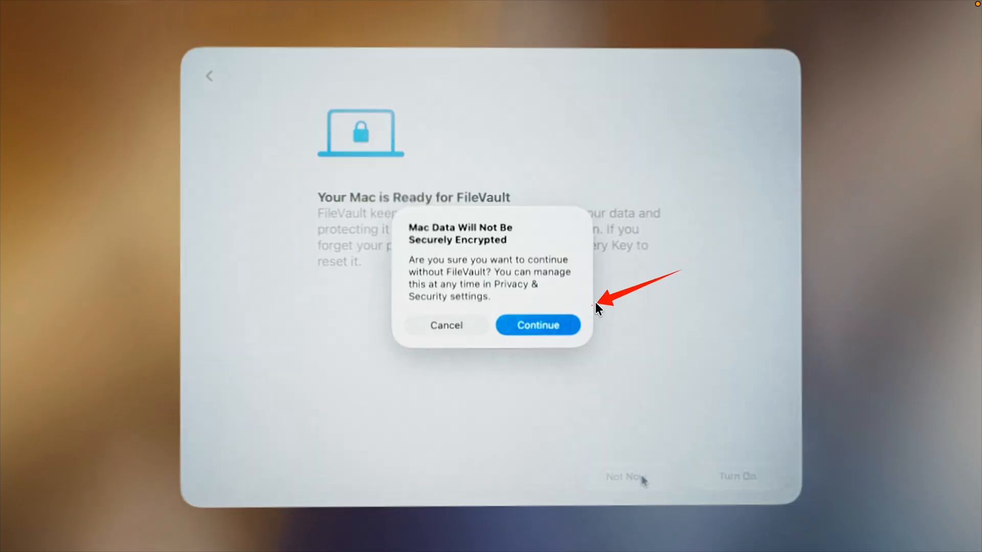
left_click(559, 316)
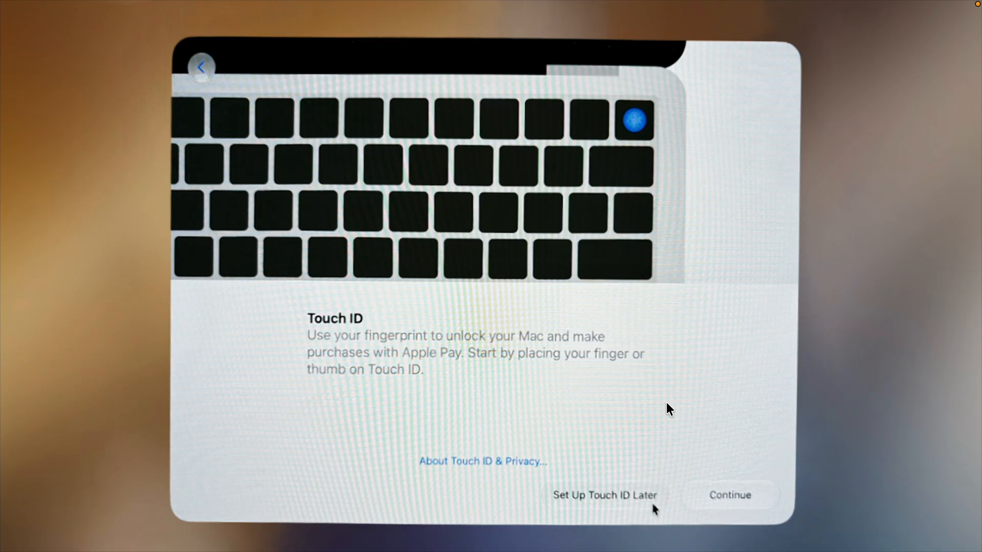
left_click(628, 483)
left_click(565, 298)
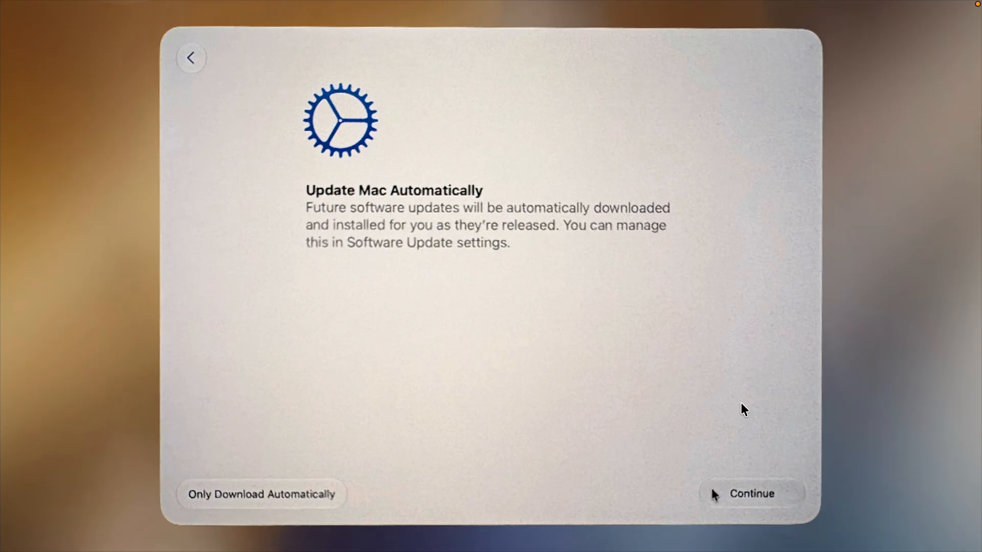
left_click(713, 491)
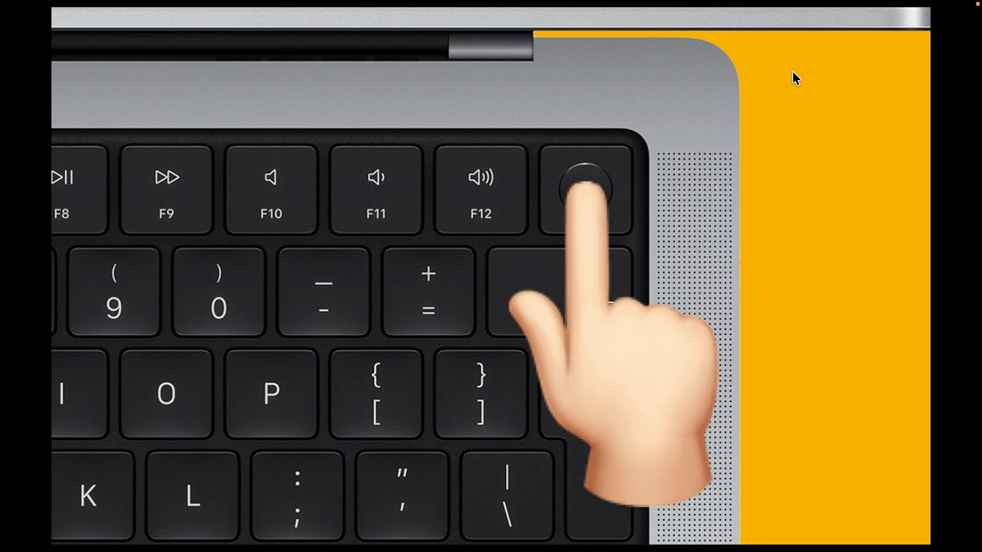
Start up the Mac from the macOS 27 volume in the startup options.
left_click_drag(793, 71, 609, 200)
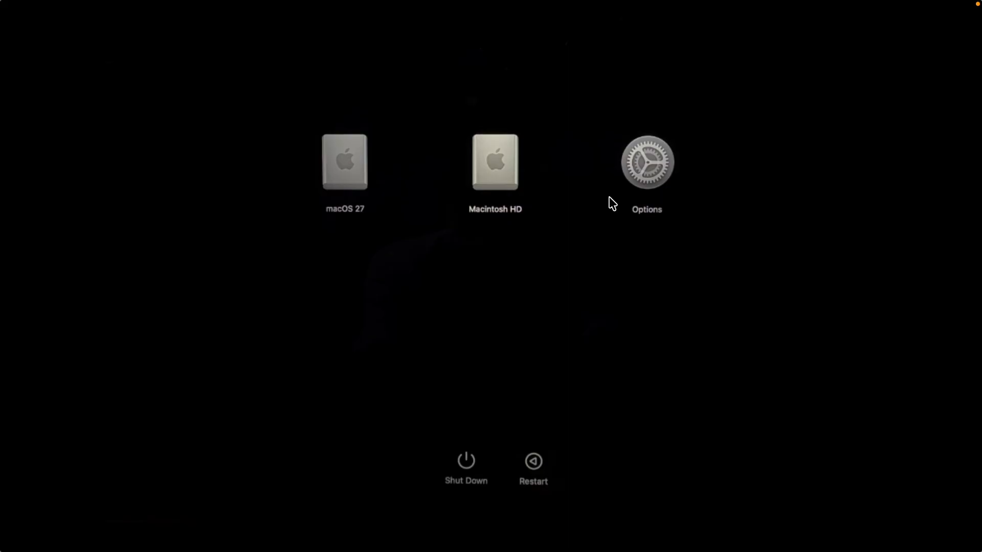
left_click_drag(235, 78, 346, 193)
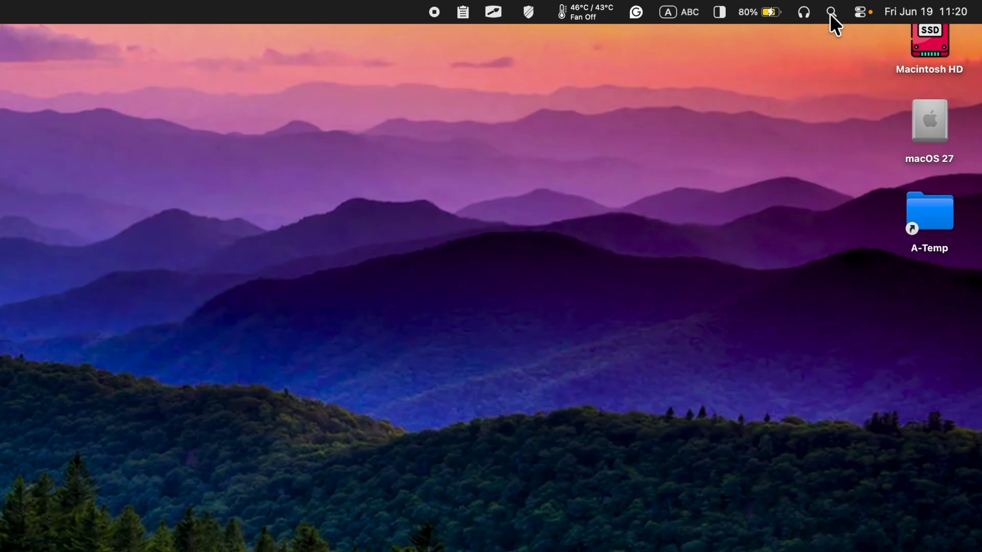
Open Disk Utility via Spotlight and start deleting the selected macOS 27 APFS volume.
left_click(830, 15)
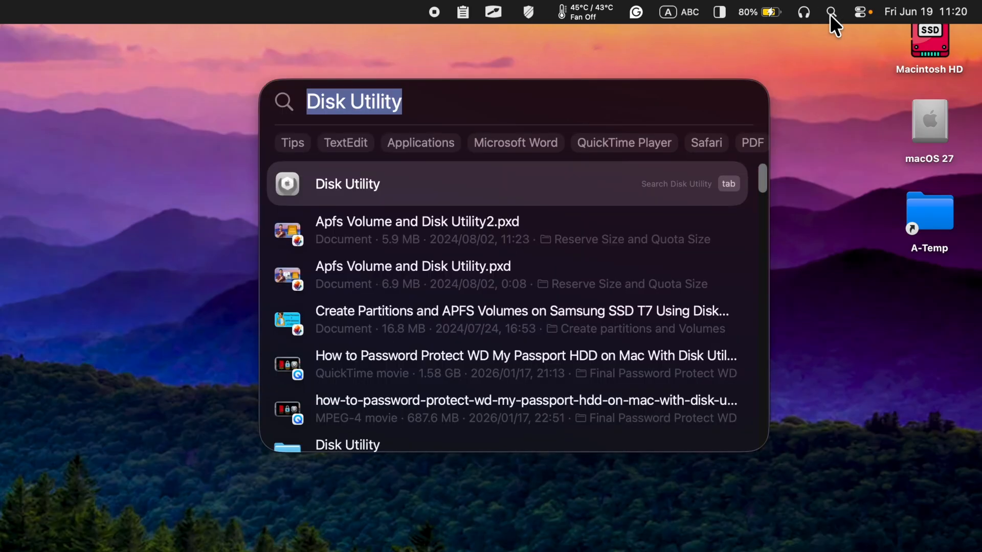
key("Return")
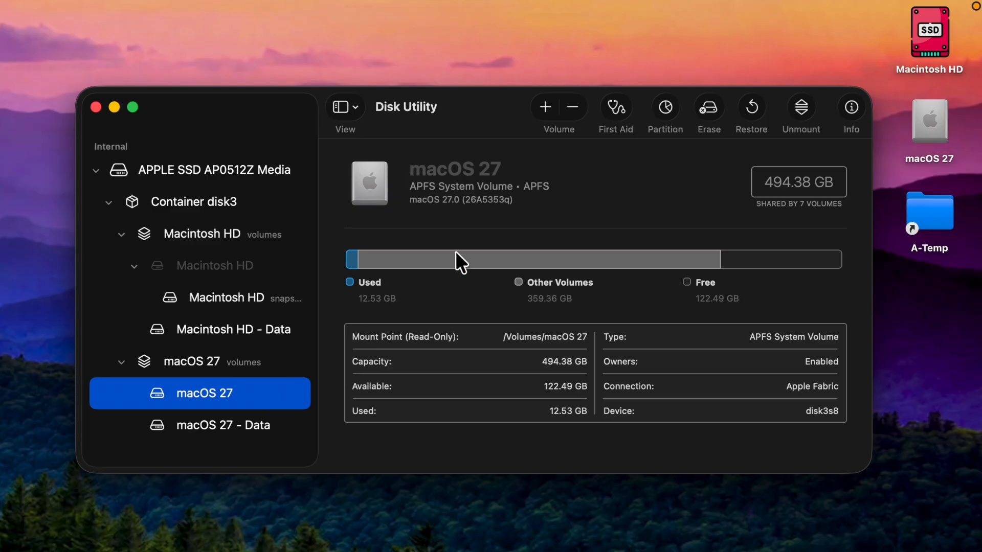
left_click(577, 107)
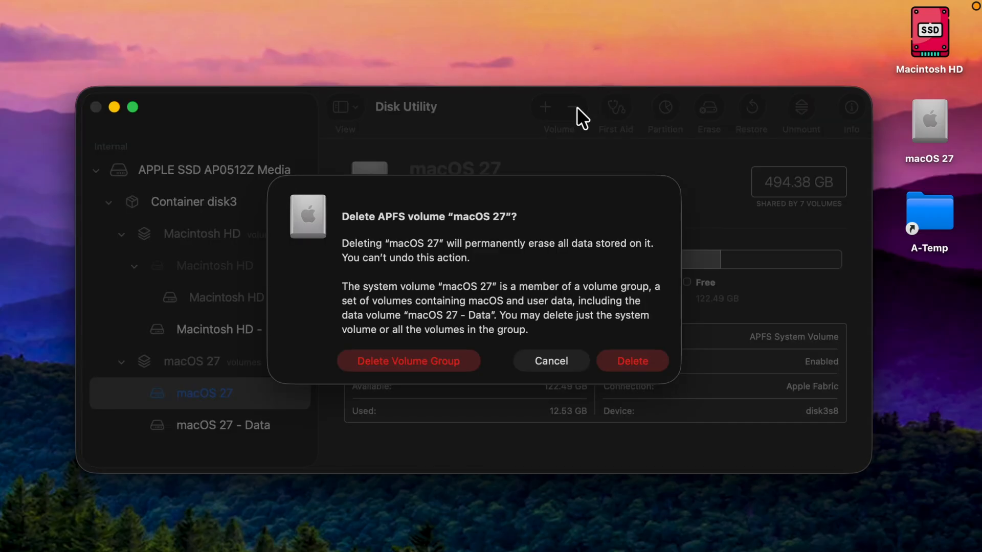